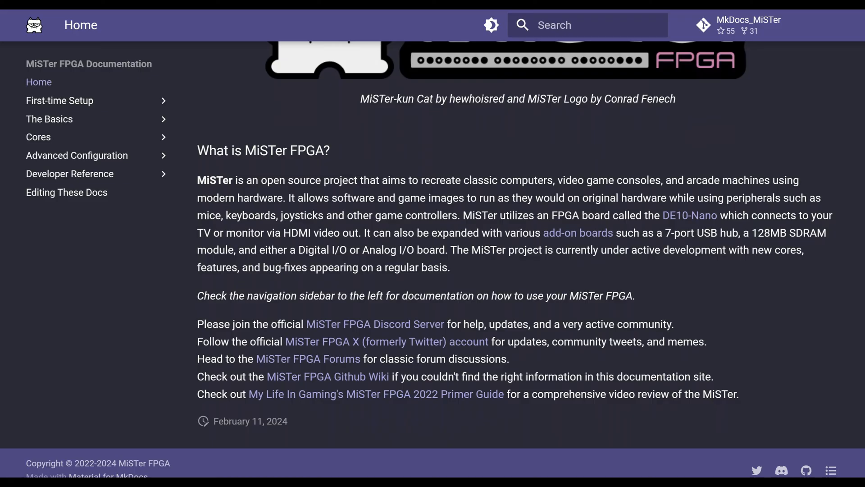
Expand the Cores section and go to the Console Cores documentation page
click(38, 137)
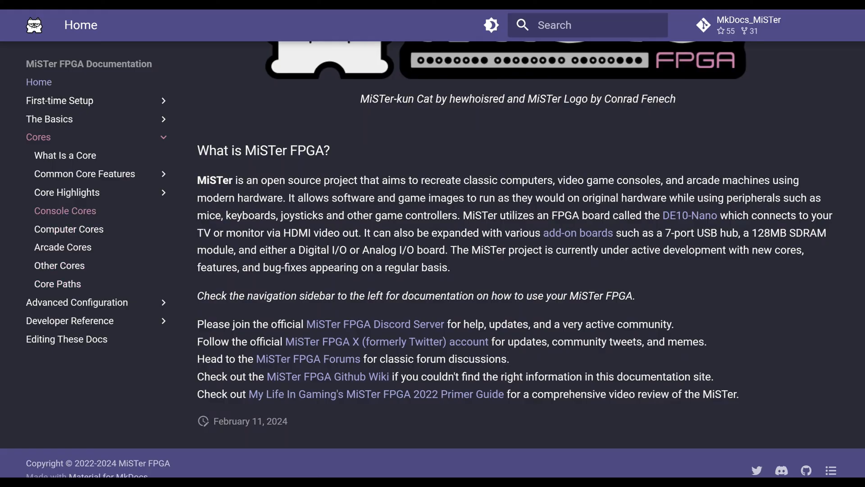
click(65, 210)
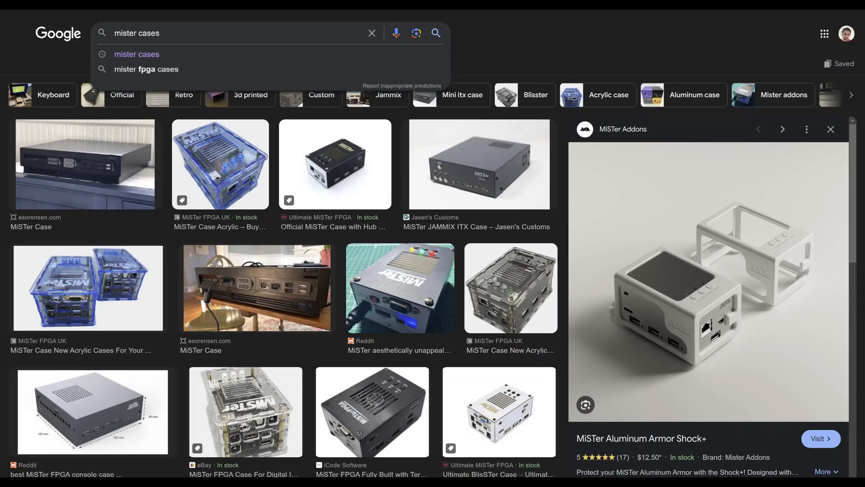
Step through MiSTer case previews: blue acrylic, Official Case with Hub, JAMMIX ITX, New Acrylic, esorensen
click(221, 164)
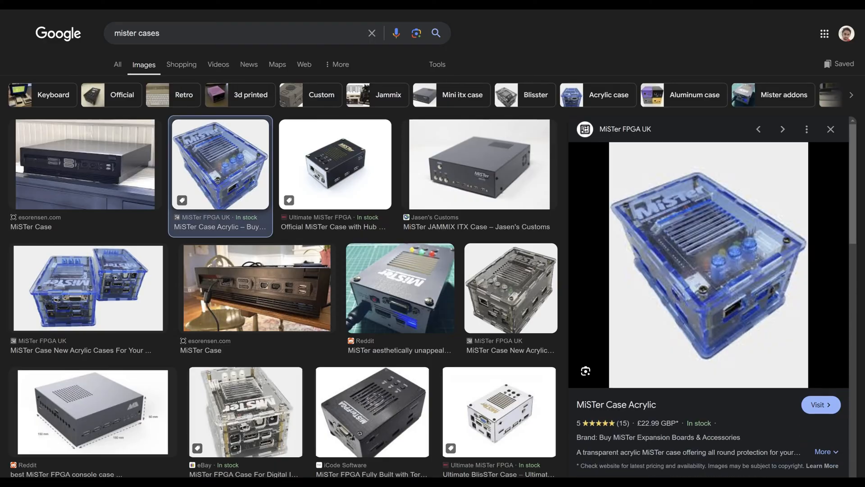
click(336, 165)
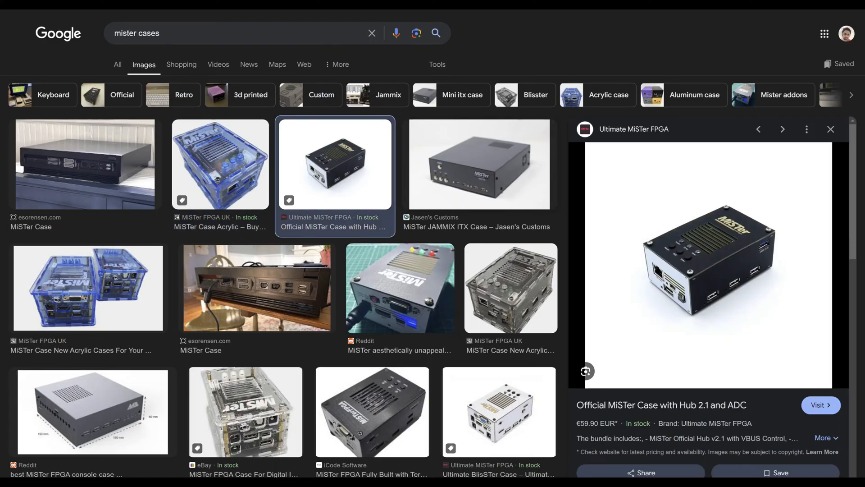
key(Right)
key(Right)
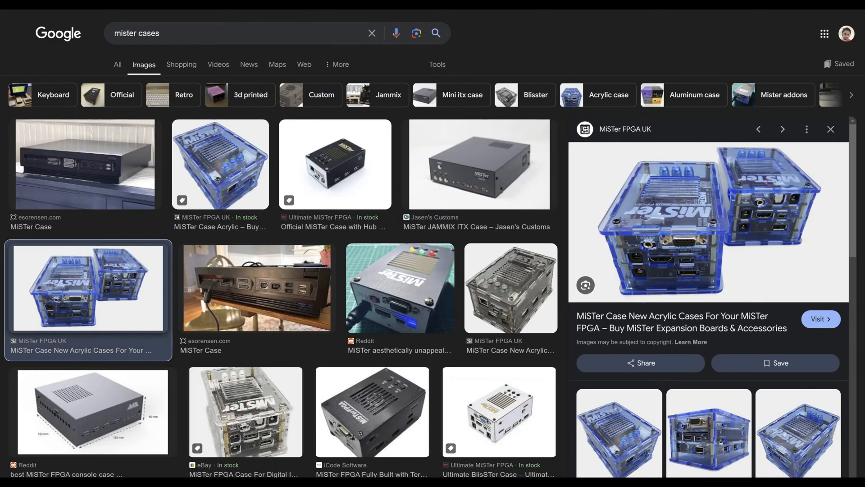
key(Right)
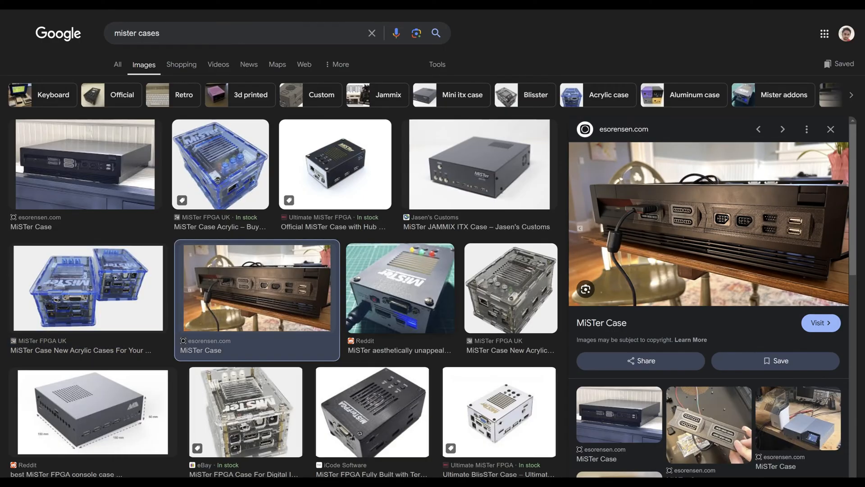
key(Right)
key(Right)
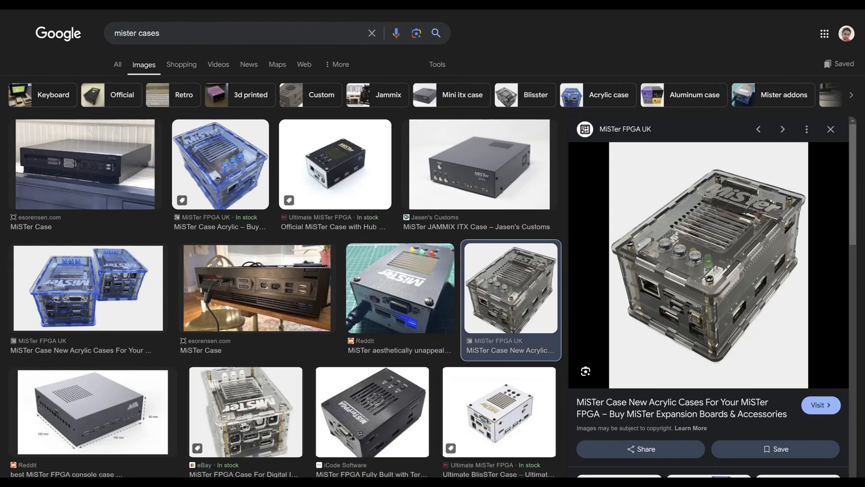
key(Right)
key(Right)
key(Right)
scroll(284, 271, down, 3)
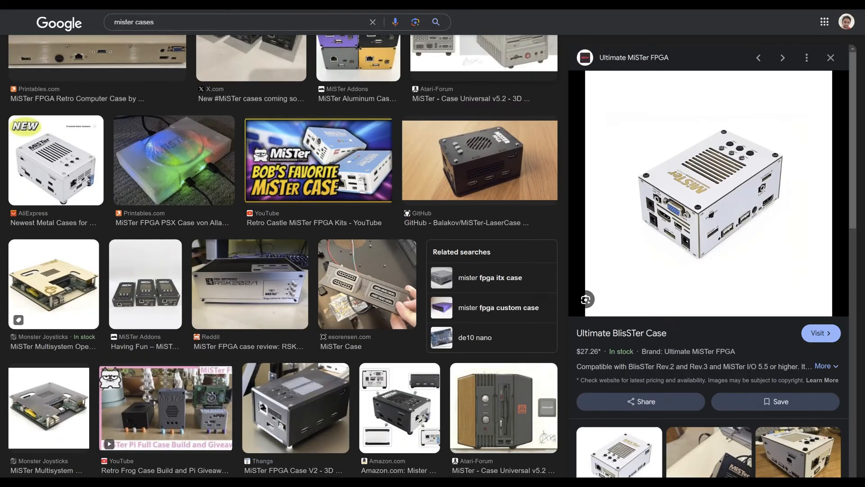
Preview the esorensen controller-port case and the Retro Frog Pi case build video
click(367, 284)
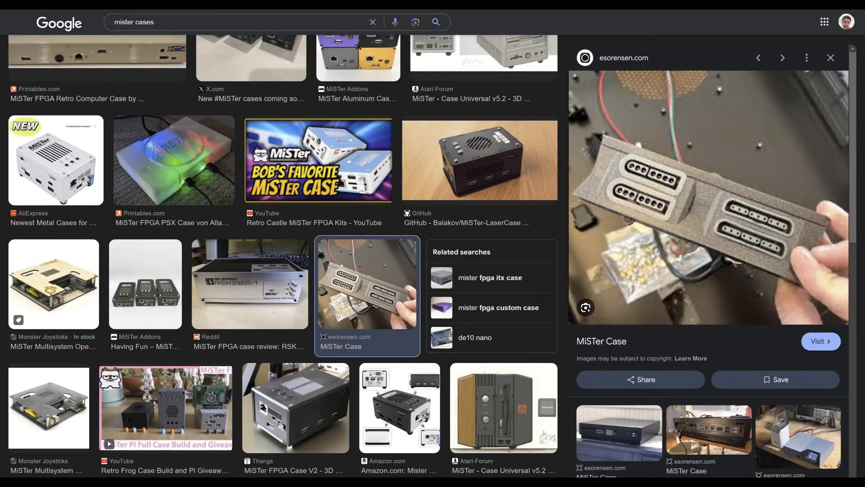
click(166, 406)
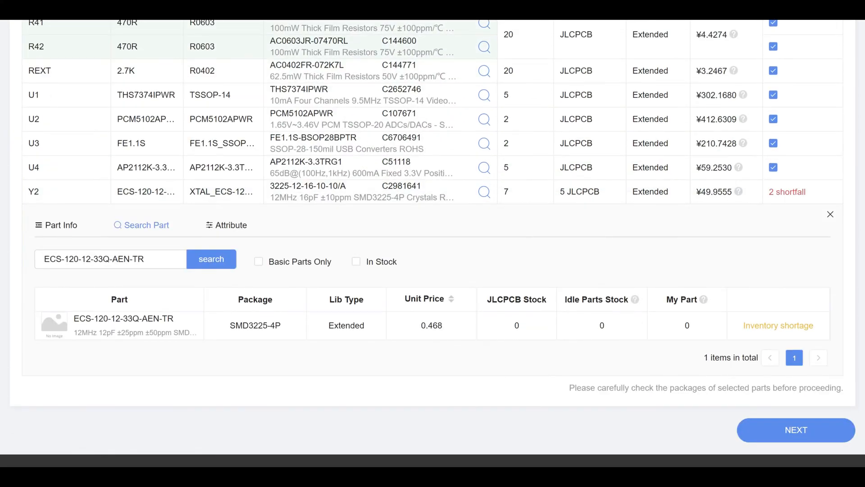
Filter Y2 crystals to in-stock, expand ECS-120-12-36-AGN-TR and view footprint of C2450092
click(356, 261)
click(122, 319)
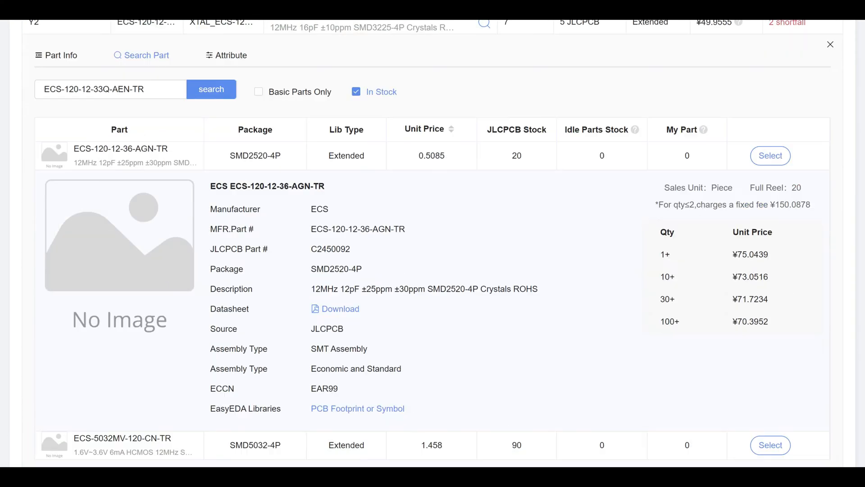
click(357, 407)
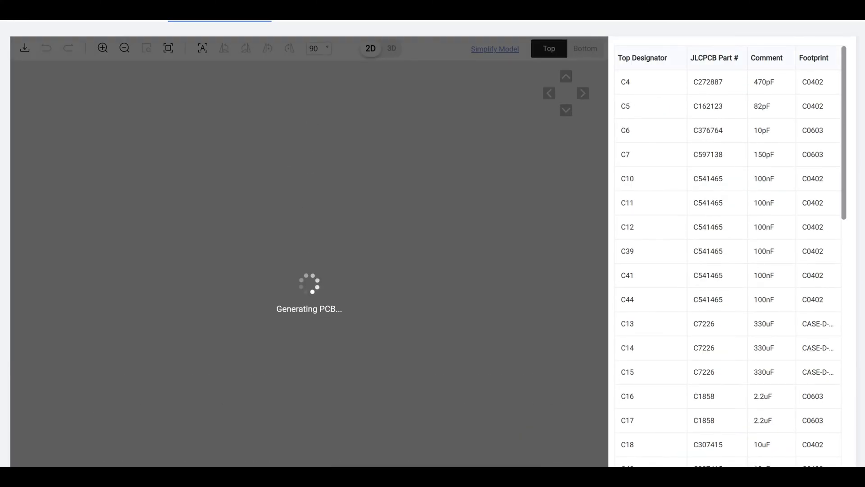
scroll(202, 170, up, 5)
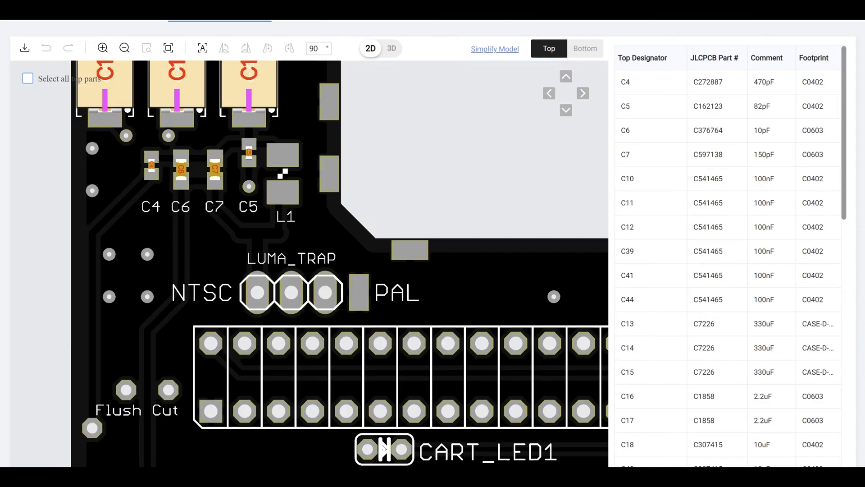
scroll(203, 170, down, 8)
scroll(350, 319, up, 8)
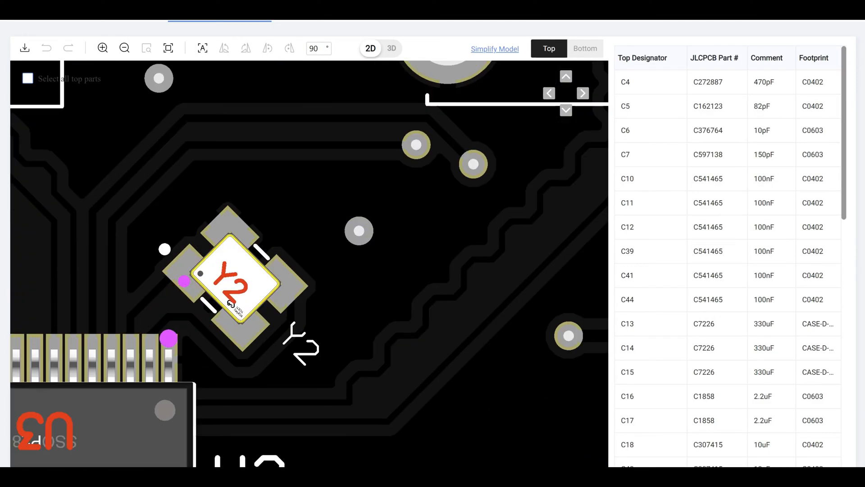
scroll(338, 304, down, 2)
scroll(304, 314, up, 5)
scroll(305, 304, down, 6)
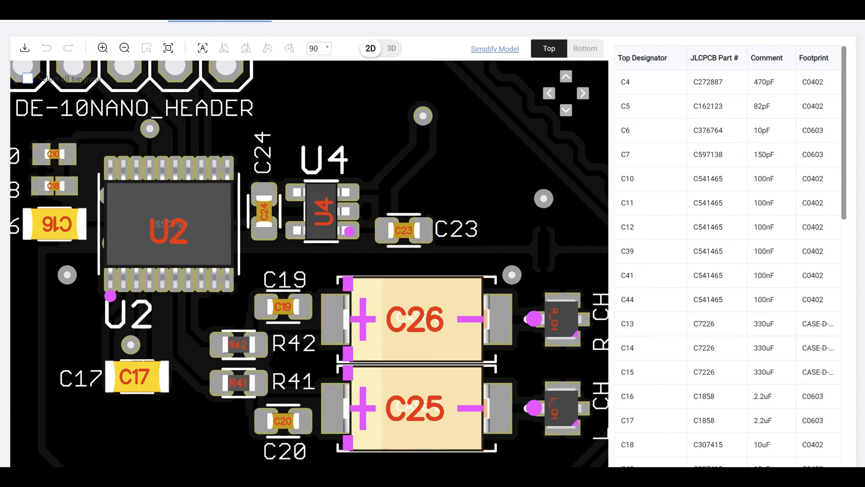
scroll(304, 270, up, 3)
scroll(304, 270, down, 3)
scroll(406, 270, up, 8)
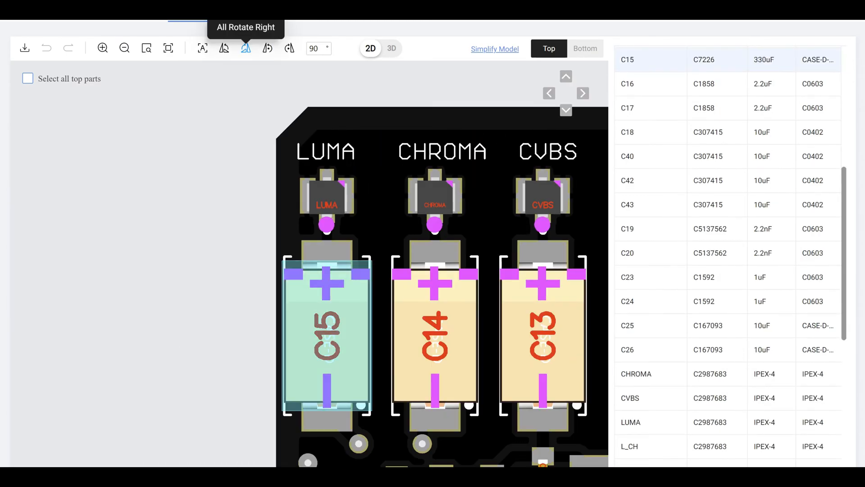
scroll(405, 271, down, 4)
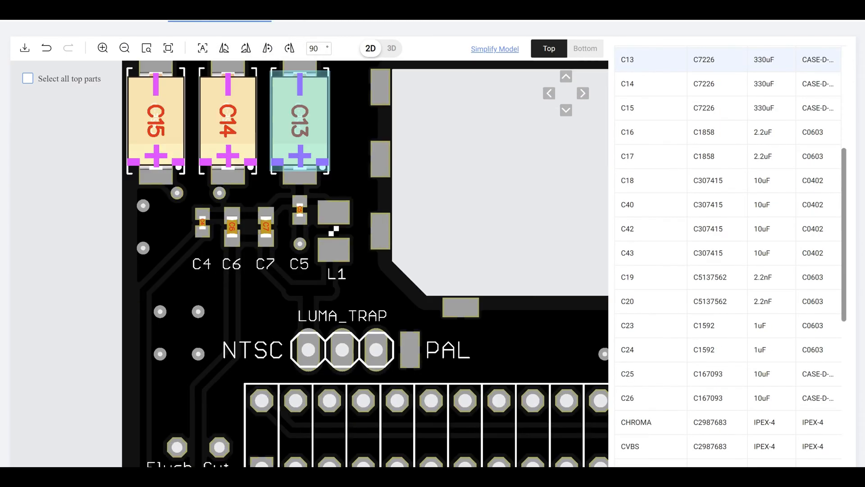
scroll(406, 271, down, 4)
scroll(473, 372, up, 8)
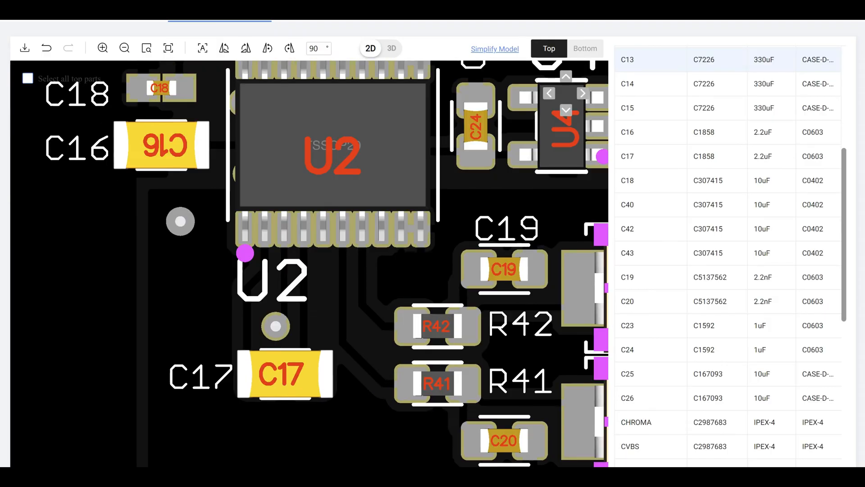
scroll(238, 306, up, 3)
scroll(349, 409, down, 5)
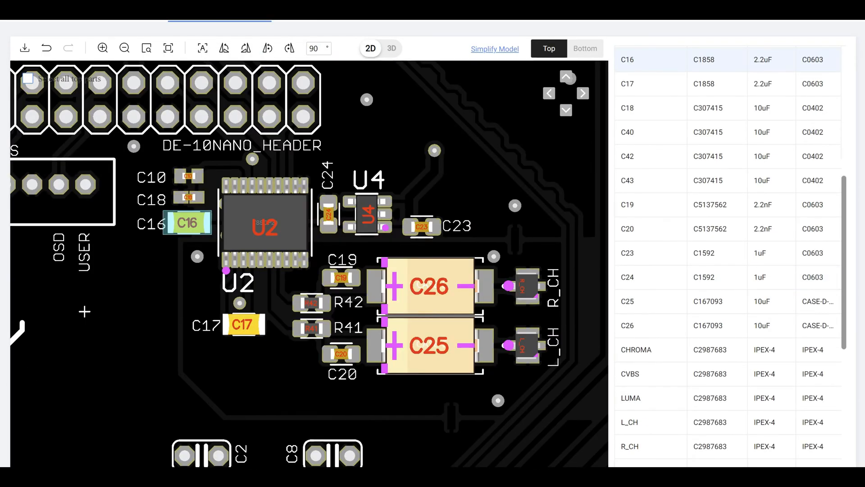